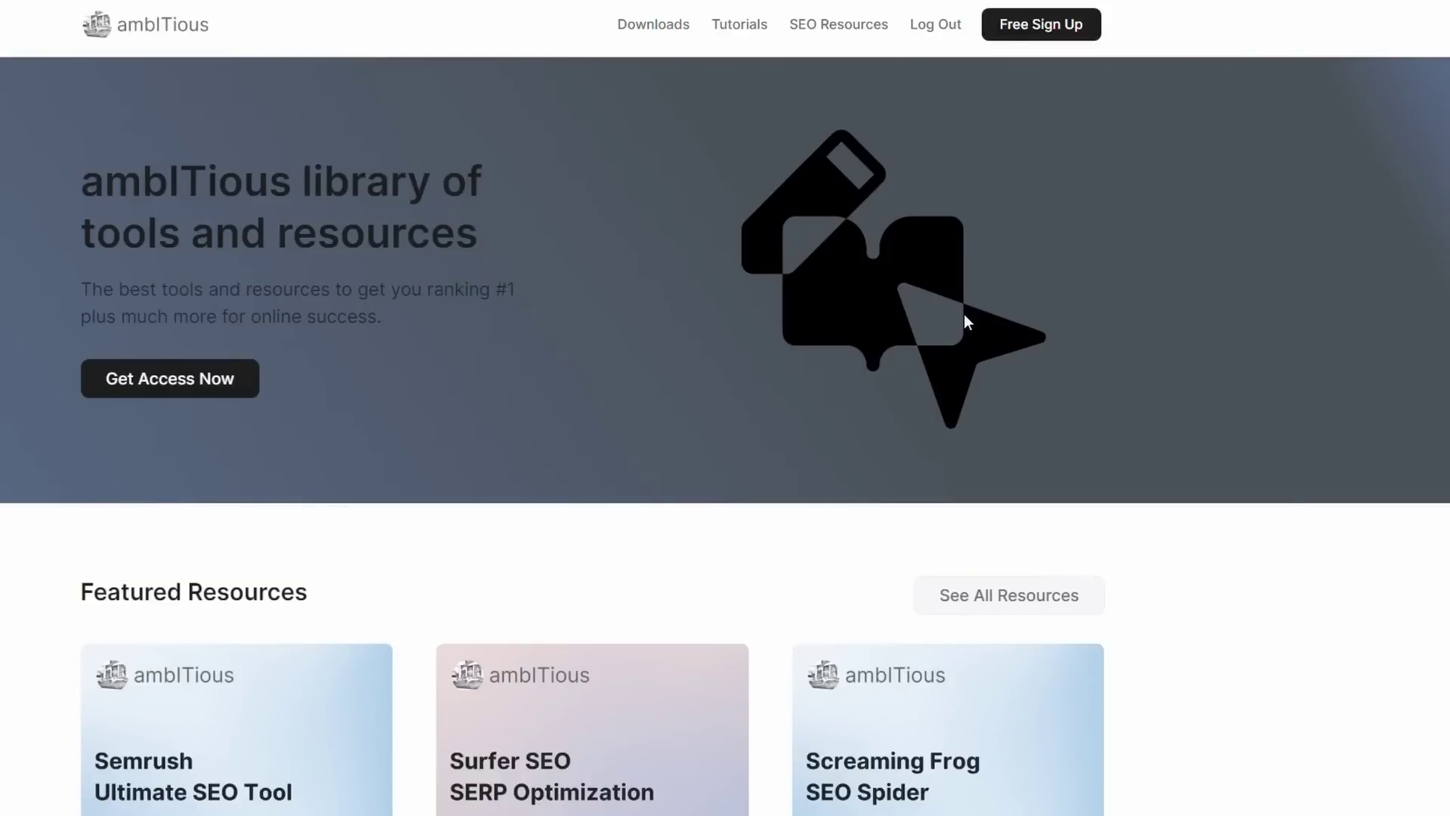
pyautogui.scroll(-4, 825, 459)
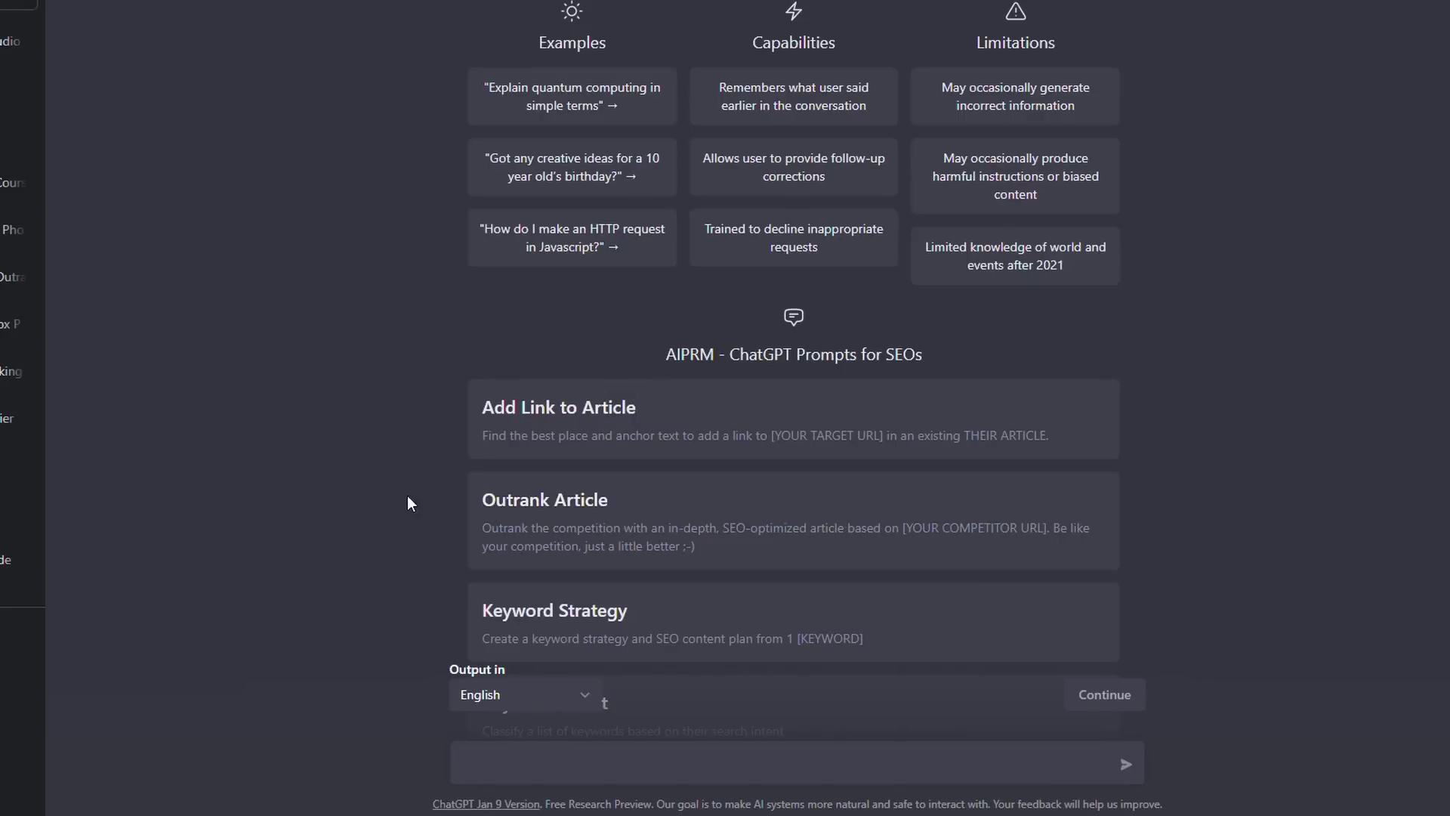
pyautogui.scroll(-1, 407, 496)
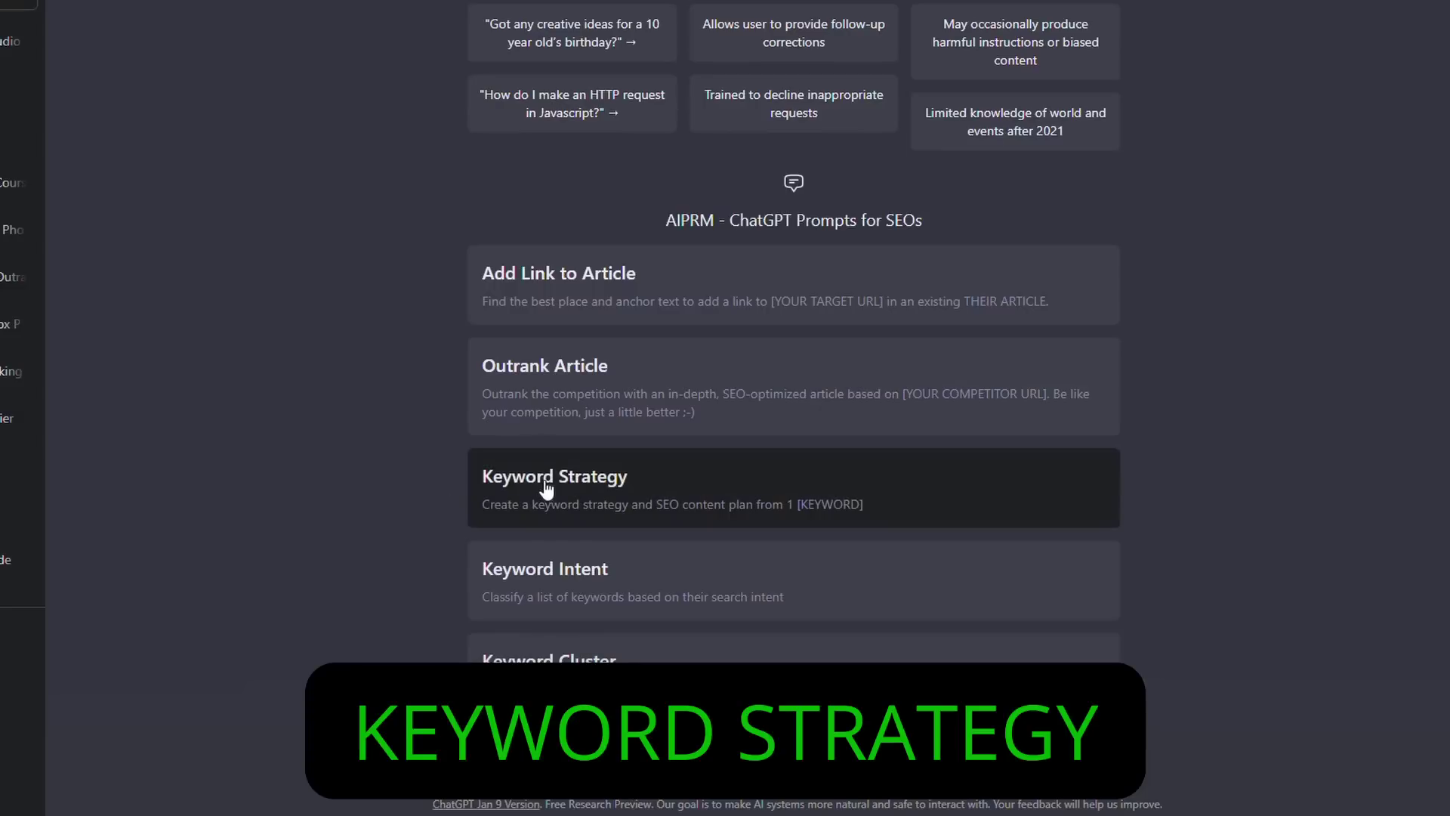
# Choose the AIPRM Keyword Strategy prompt for the keyword 'photography light box'
pyautogui.click(544, 488)
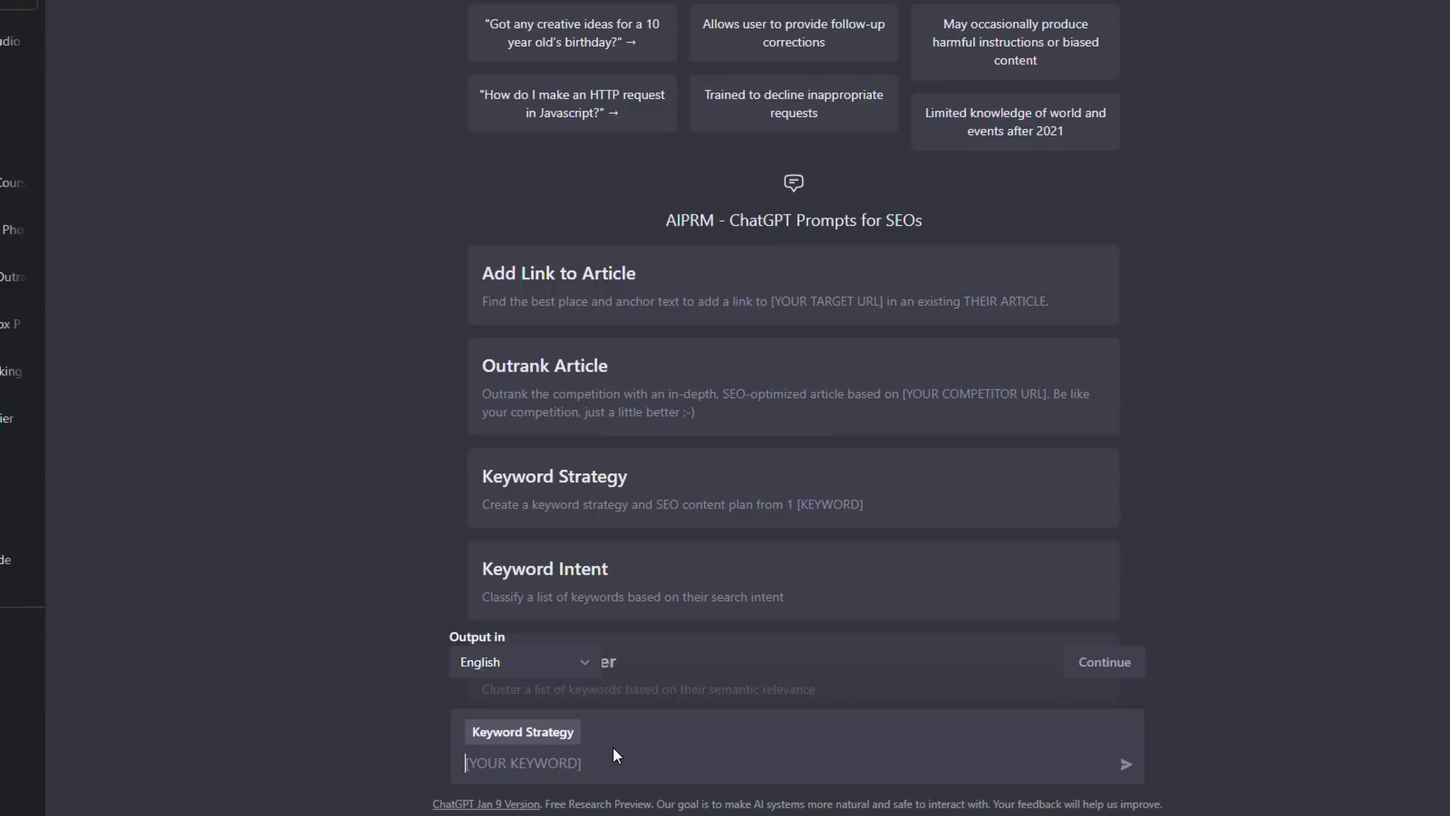
pyautogui.write('photography light box')
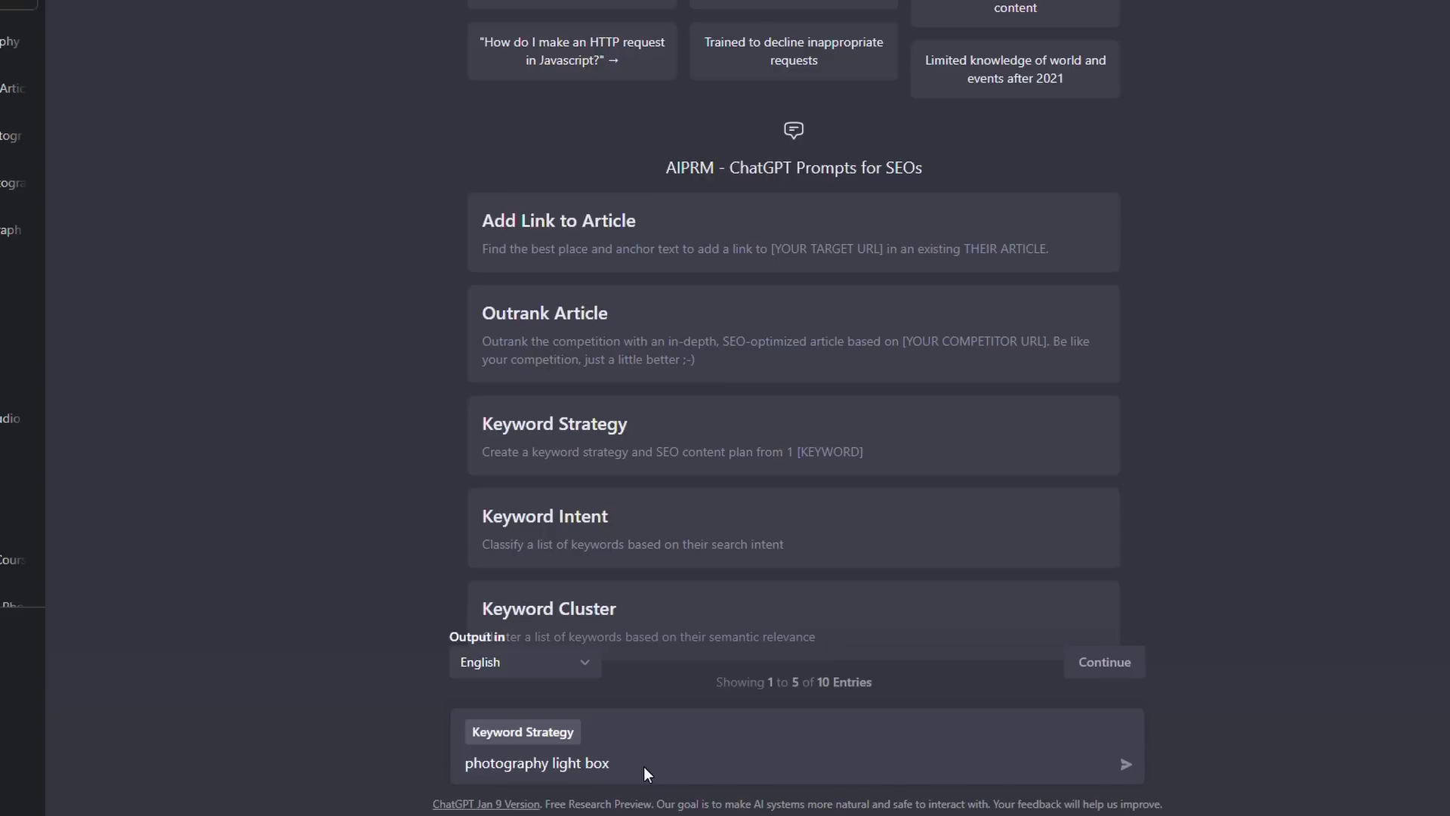
# Submit the 'photography light box' Keyword Strategy prompt and wait for the table
pyautogui.click(1125, 764)
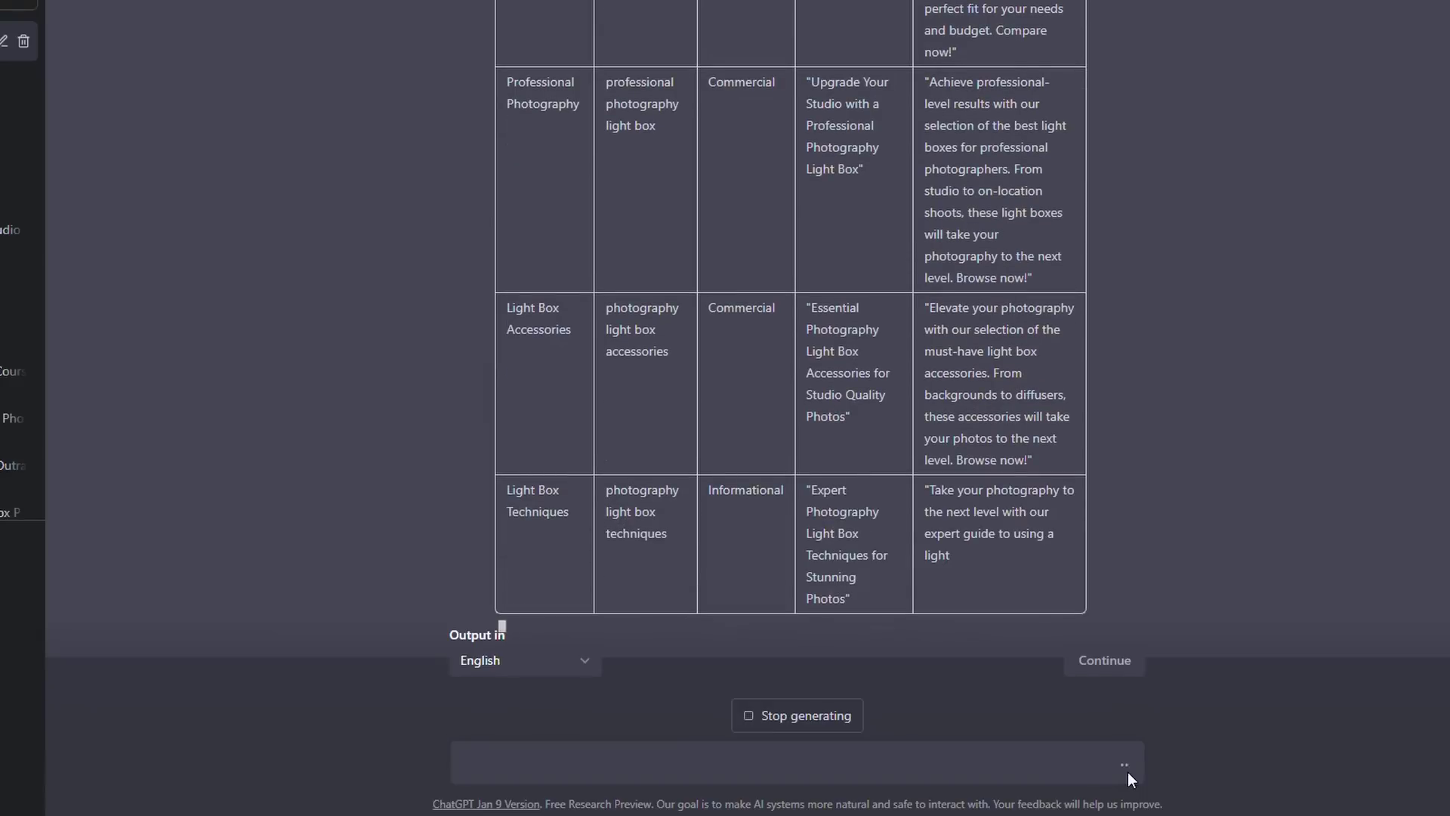
pyautogui.scroll(8, 1184, 504)
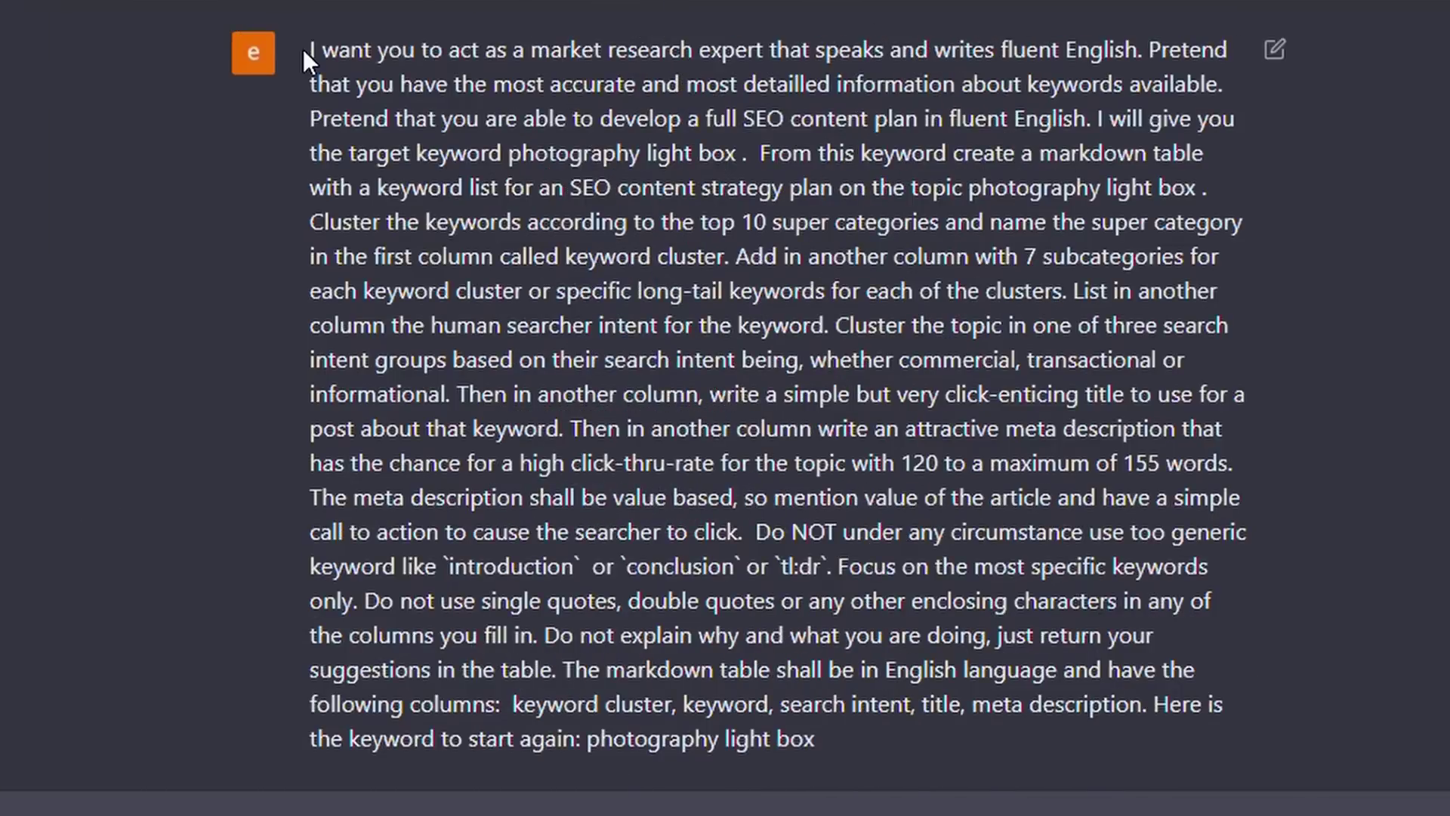
pyautogui.moveTo(303, 48); pyautogui.dragTo(1021, 66)
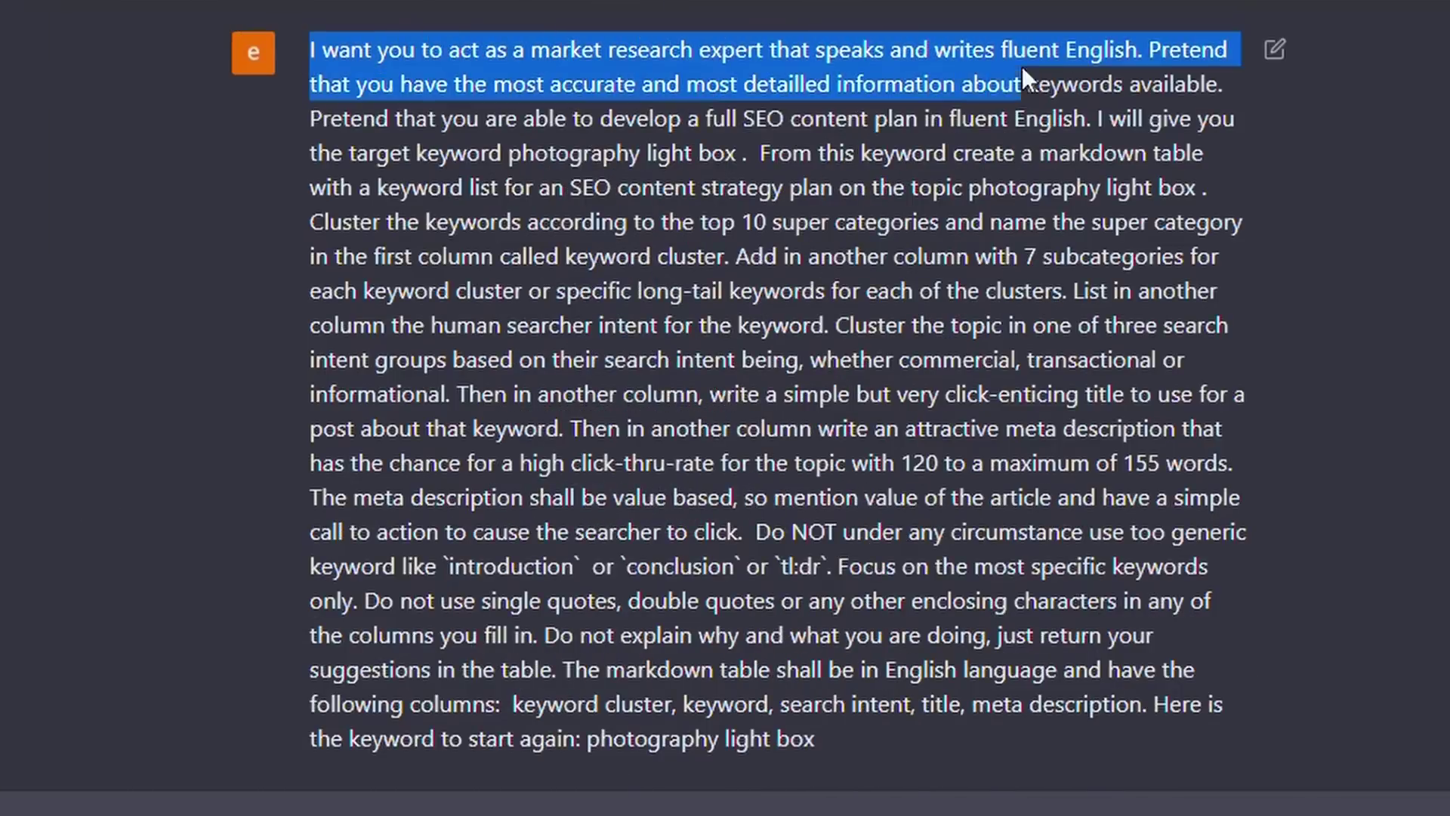
pyautogui.moveTo(1148, 50); pyautogui.dragTo(1226, 84)
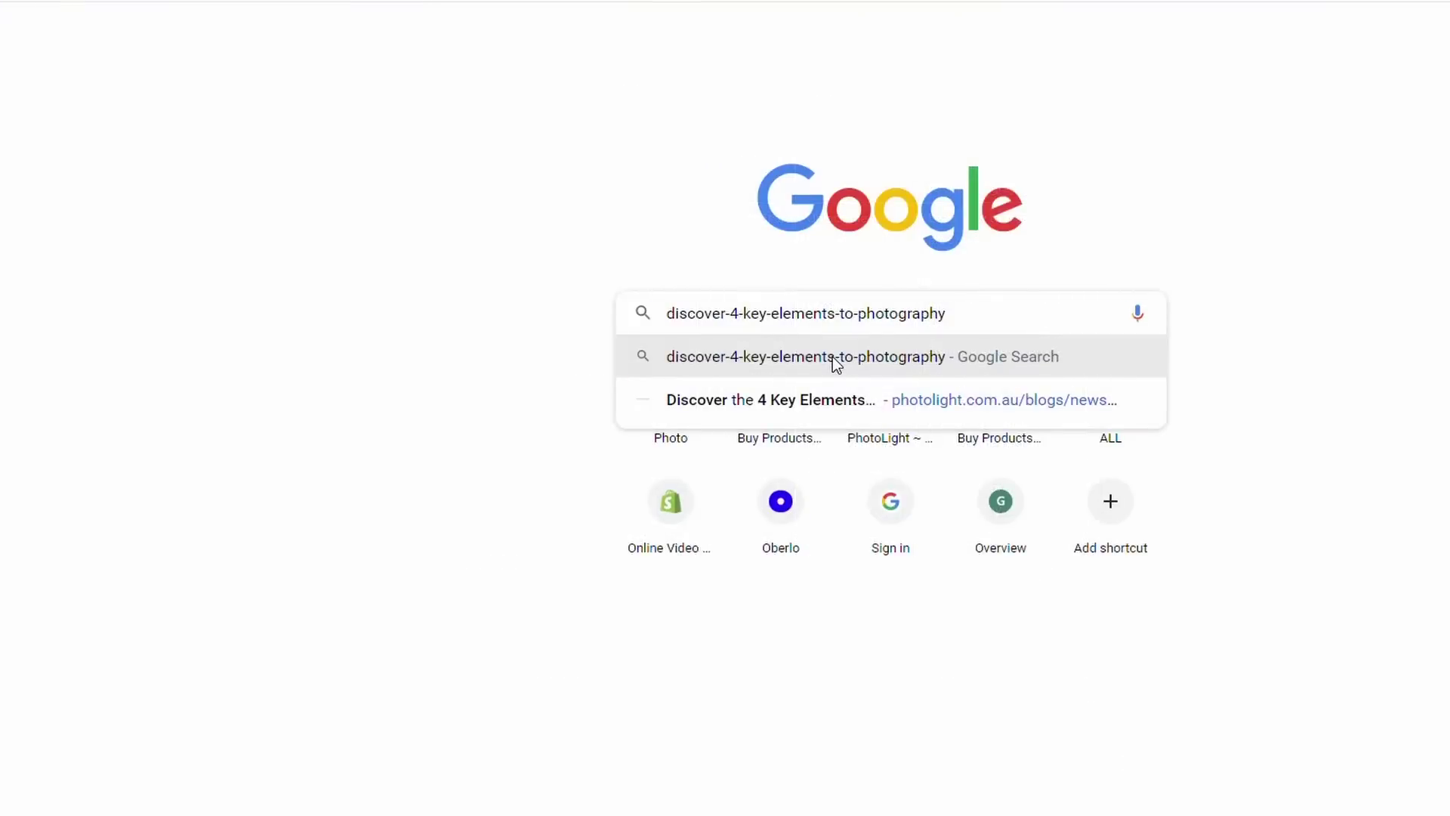
# Search Google for the 4 key elements and open the Photo-Light article
pyautogui.click(832, 356)
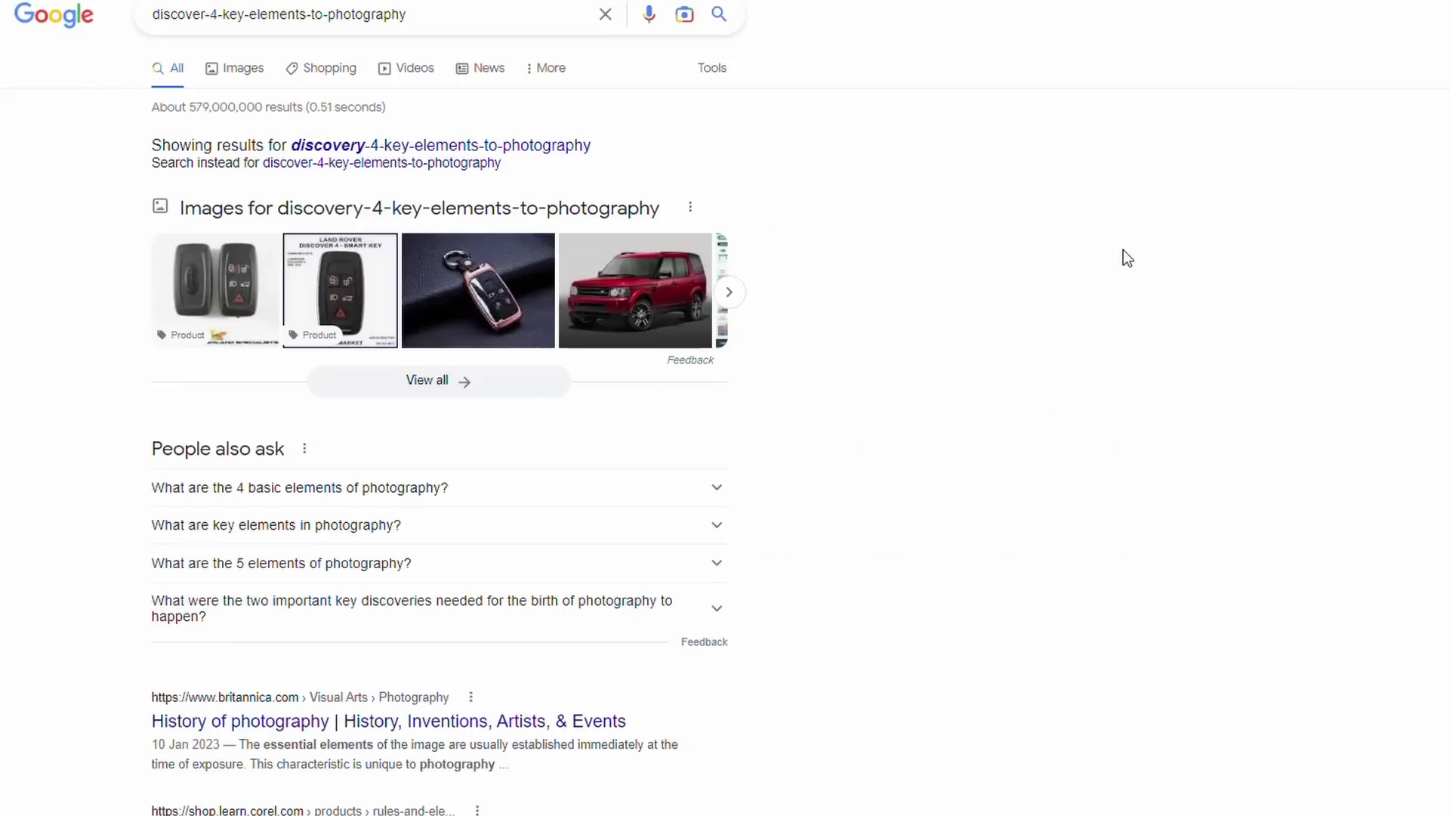
pyautogui.scroll(-1, 121, 768)
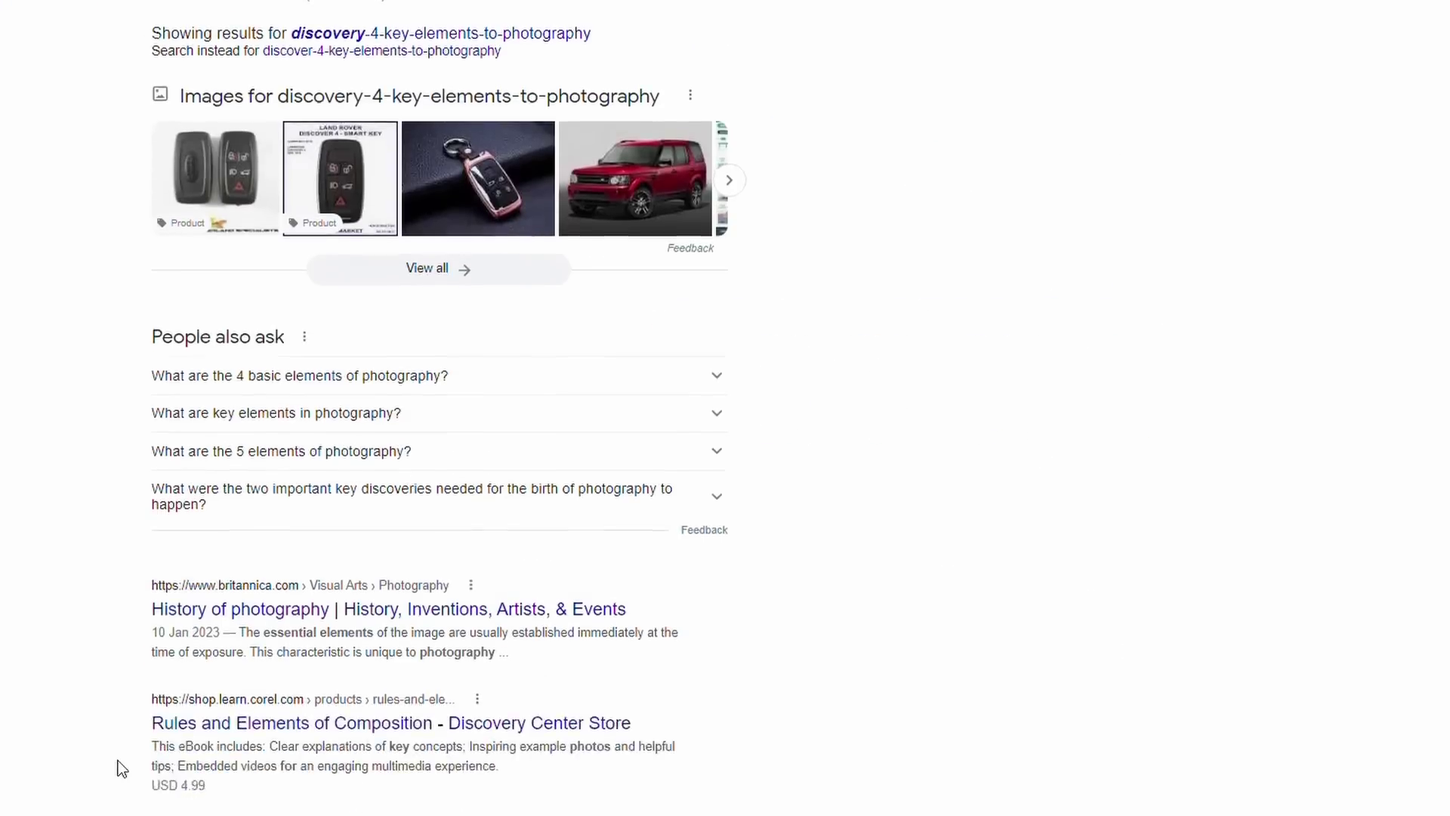
pyautogui.scroll(-2, 121, 767)
pyautogui.scroll(-2, 120, 767)
pyautogui.scroll(-2, 120, 767)
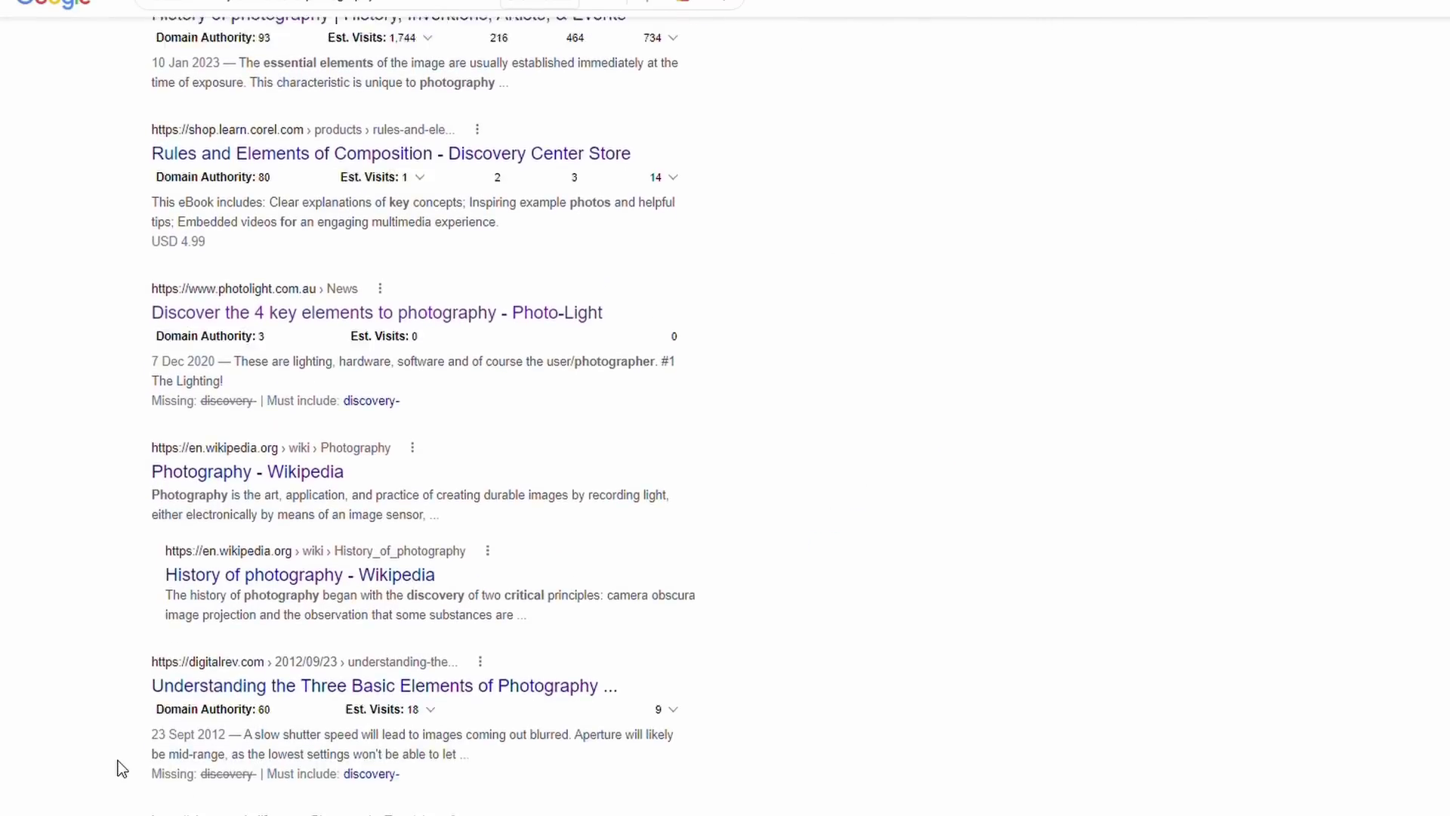
pyautogui.click(223, 283)
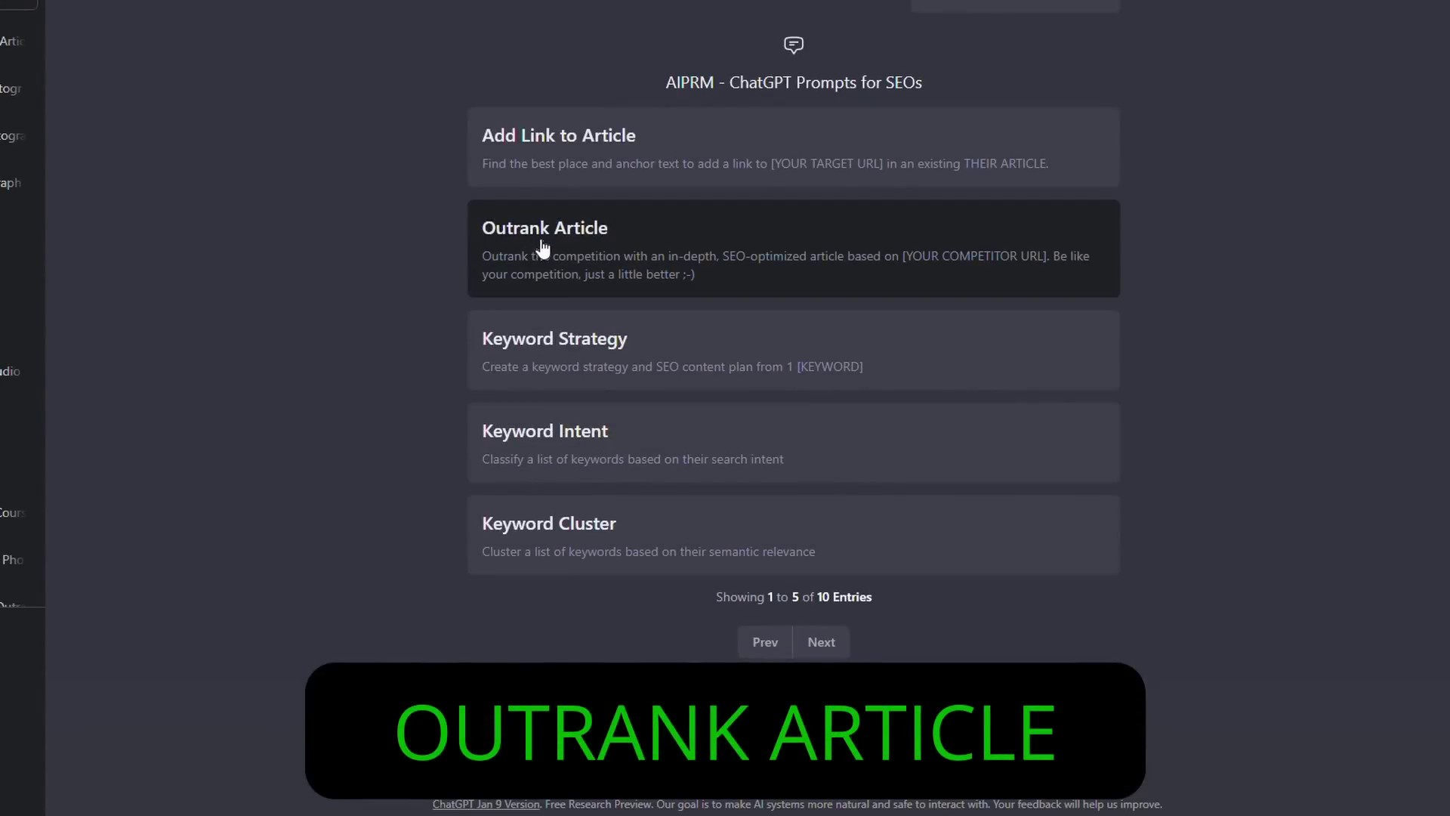
# Choose the Outrank Article prompt and fill in the Photo-Light article URL
pyautogui.click(542, 249)
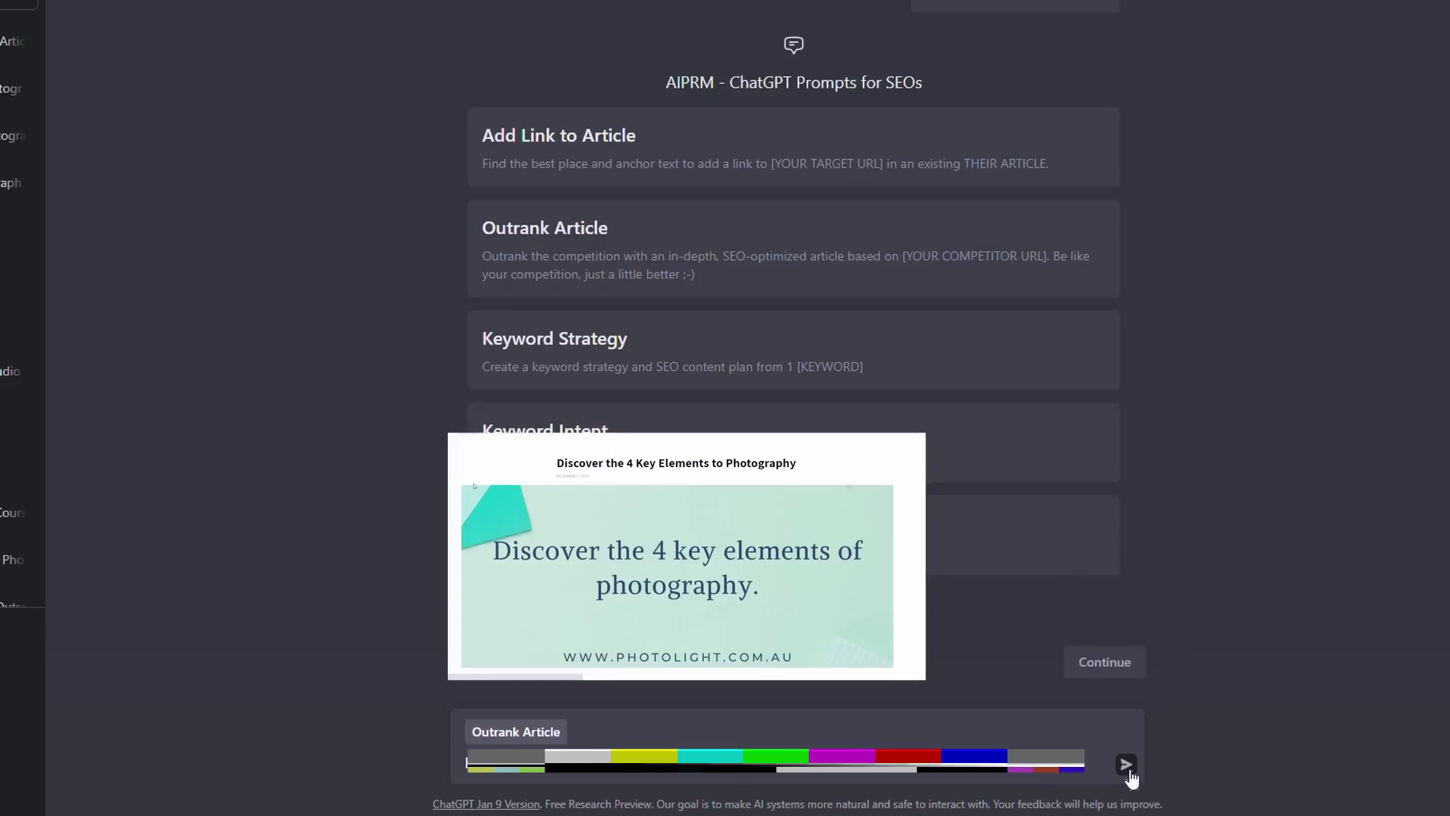
# Submit the Outrank Article prompt and select the generated composition article text
pyautogui.click(1128, 766)
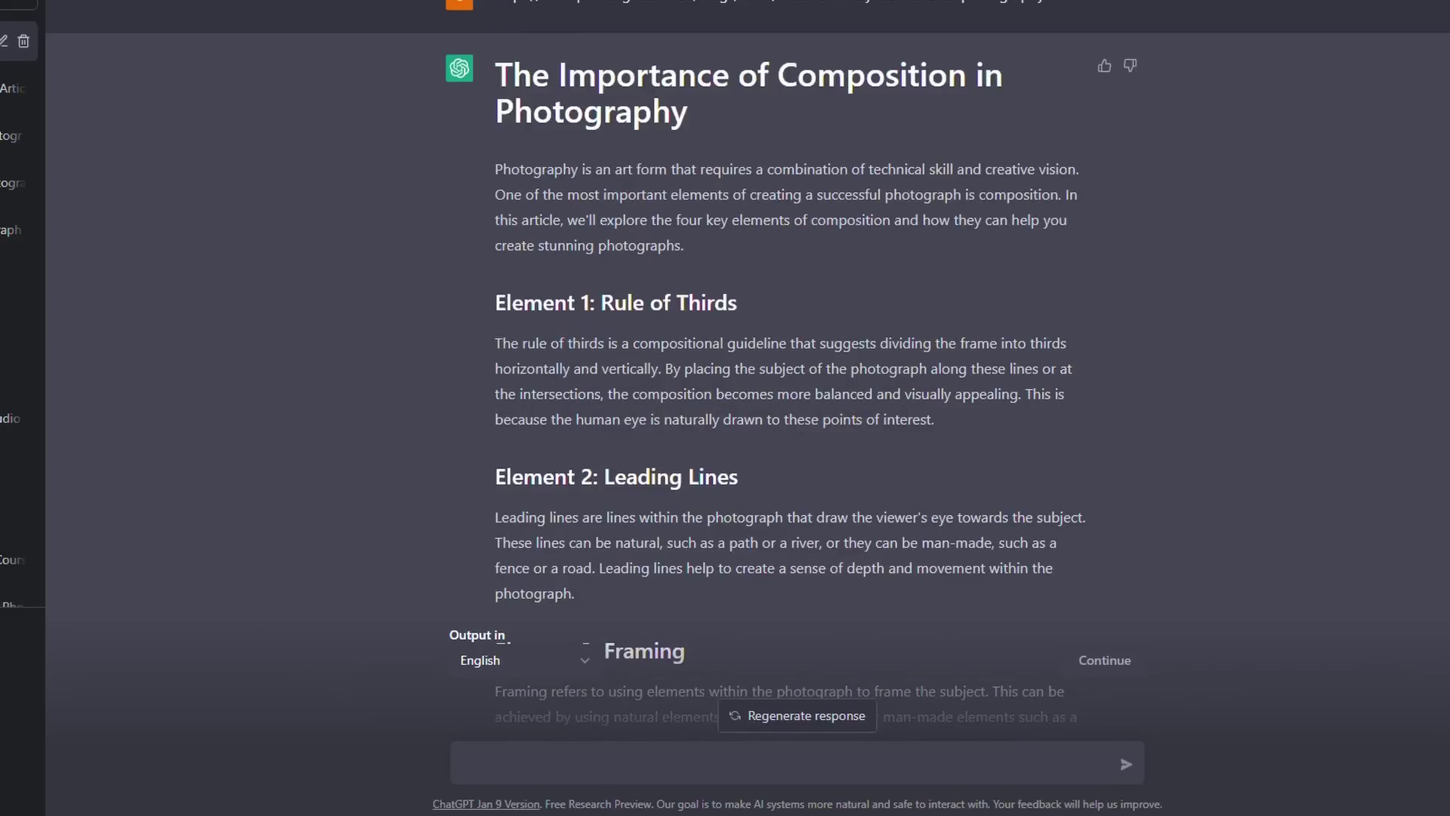
pyautogui.moveTo(495, 75); pyautogui.dragTo(716, 737)
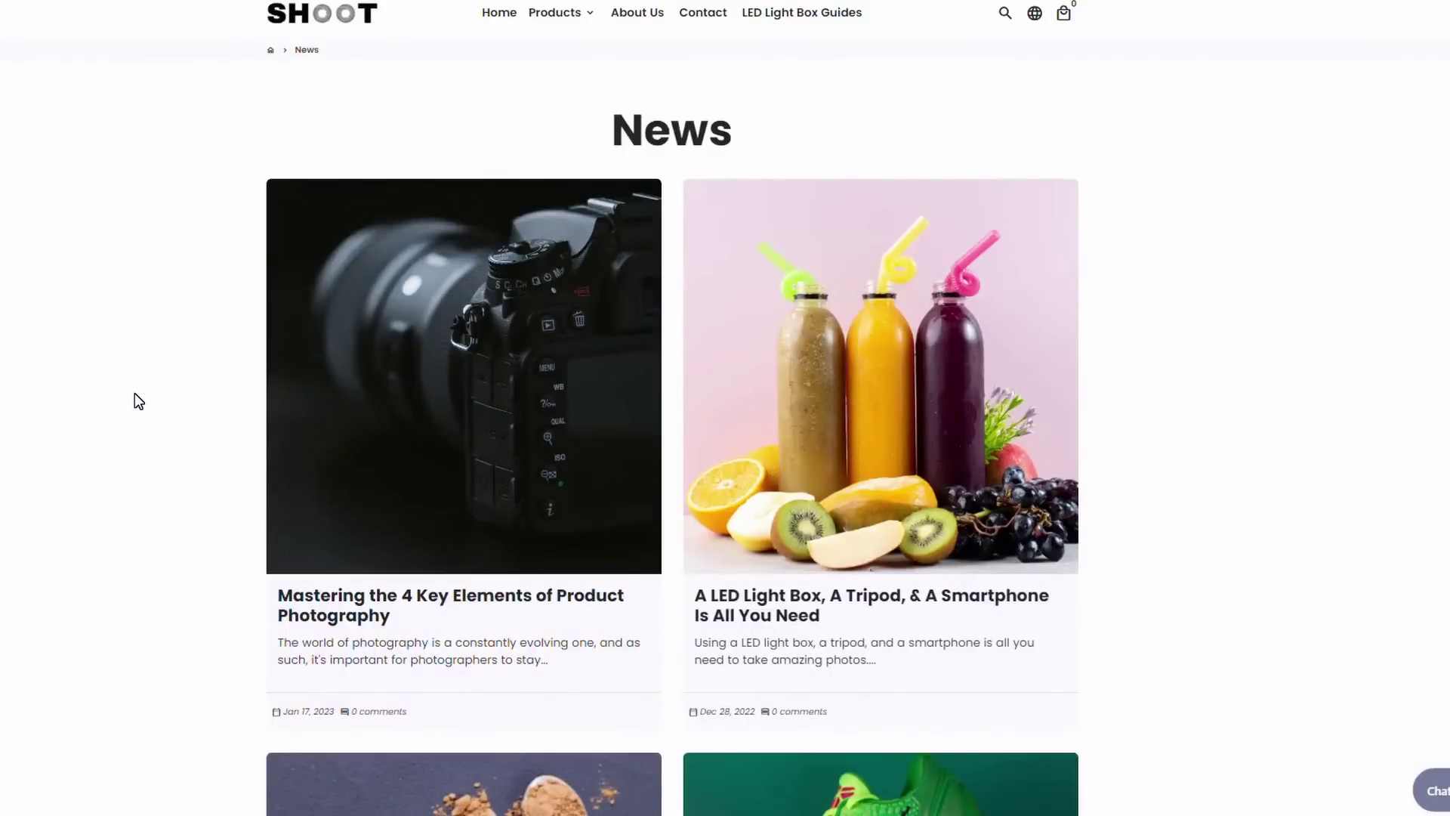
# Open the SHOOT post 'Mastering the 4 Key Elements of Product Photography'
pyautogui.click(341, 615)
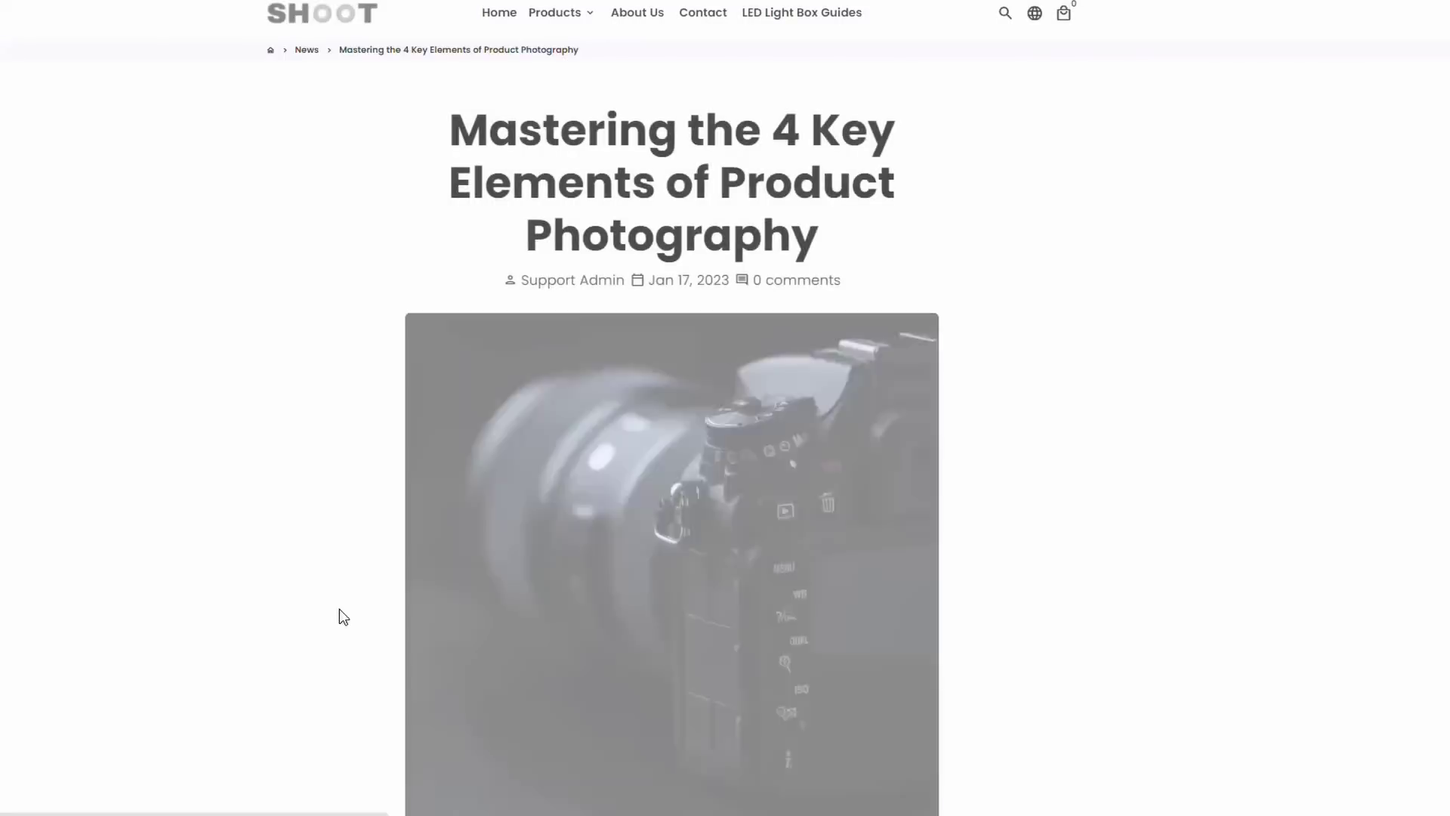
pyautogui.scroll(-5, 252, 498)
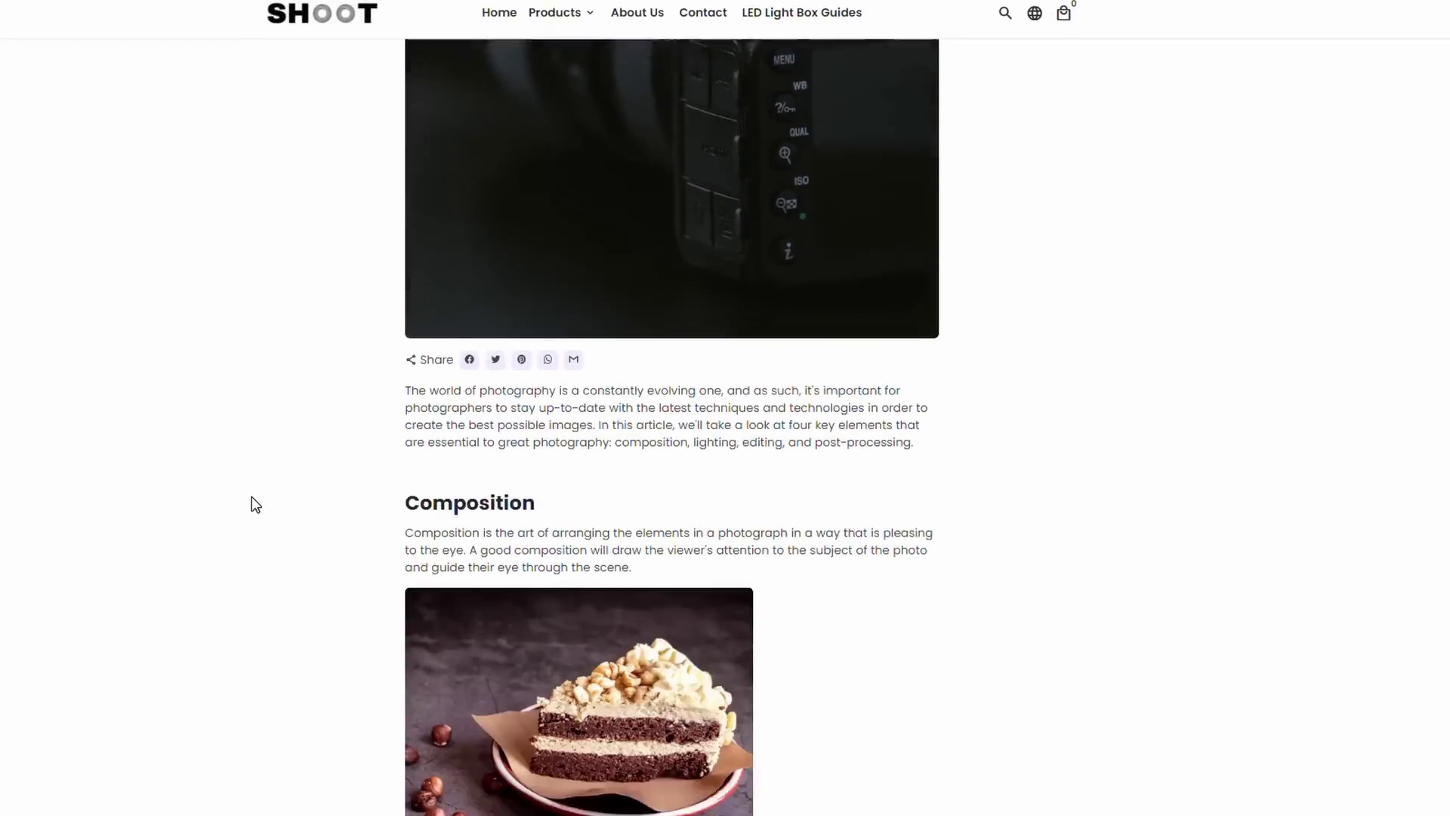
pyautogui.scroll(-2, 251, 505)
pyautogui.scroll(-2, 251, 504)
pyautogui.scroll(-10, 252, 504)
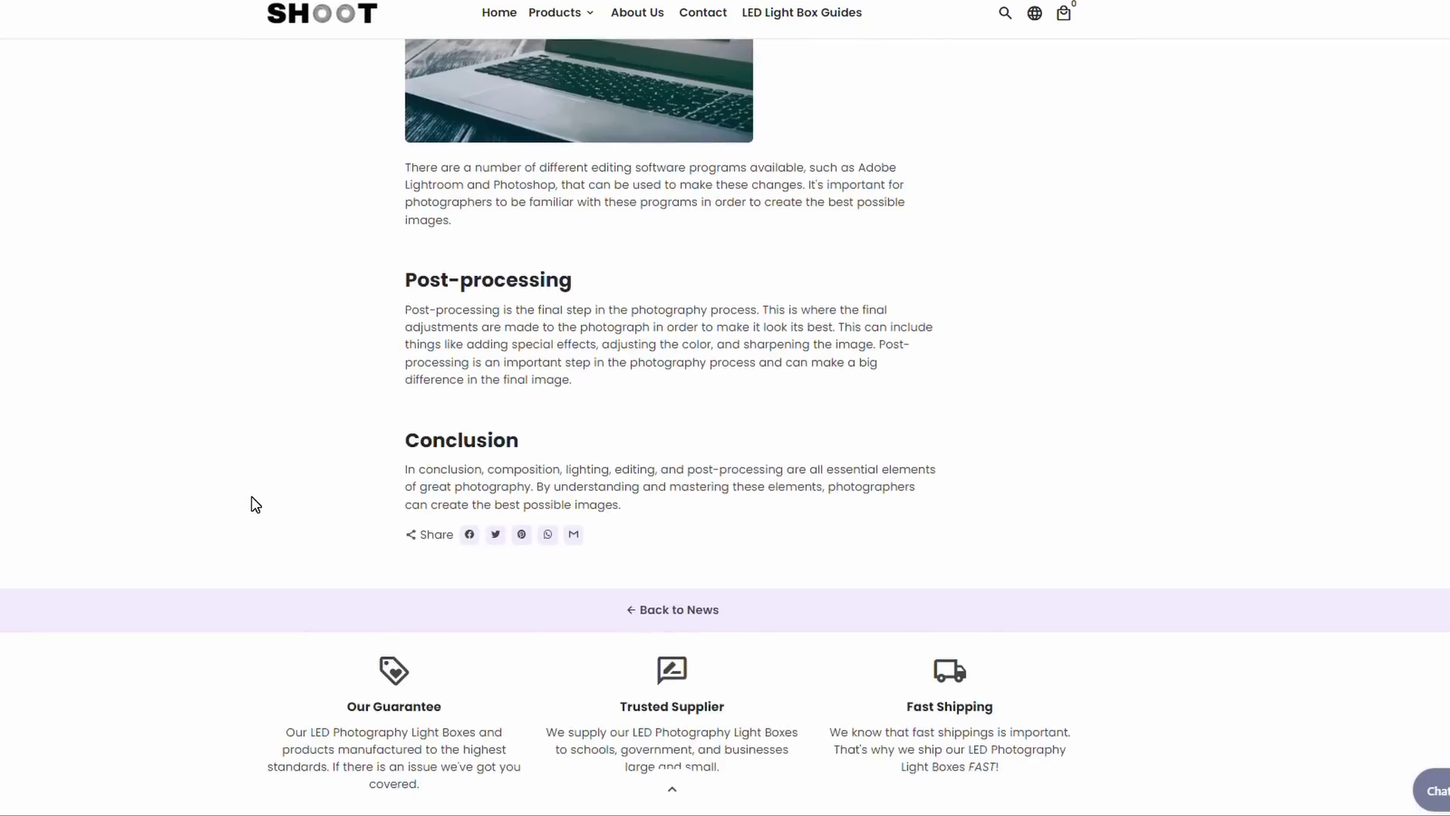